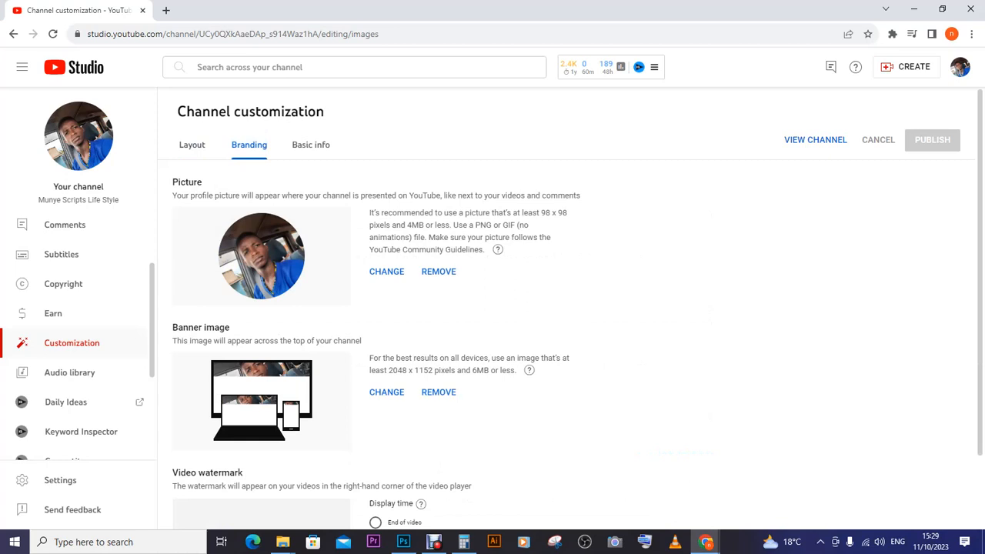
Replace the channel's banner image with the yOUTUBE BANNER PHOTOSHOP file from the Desktop.
click(386, 392)
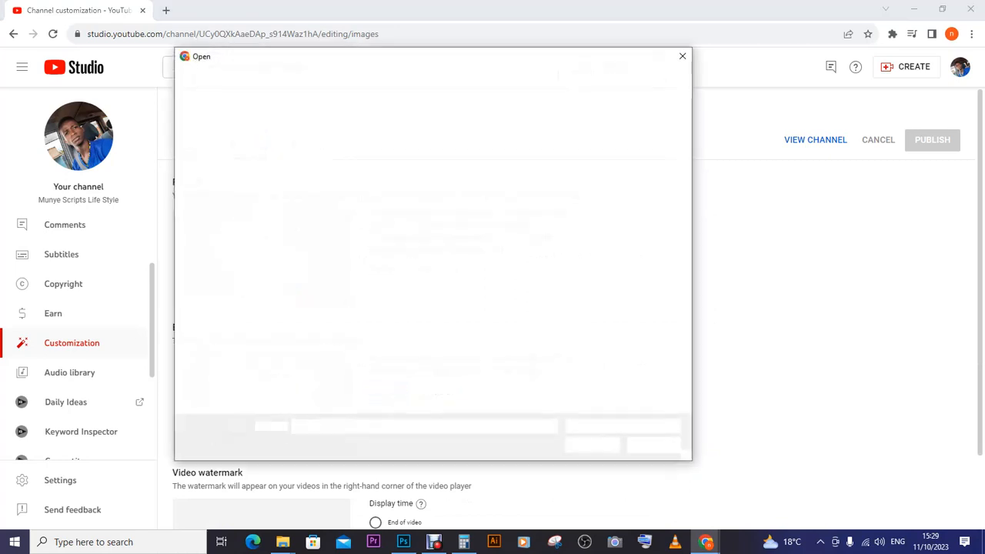
click(221, 196)
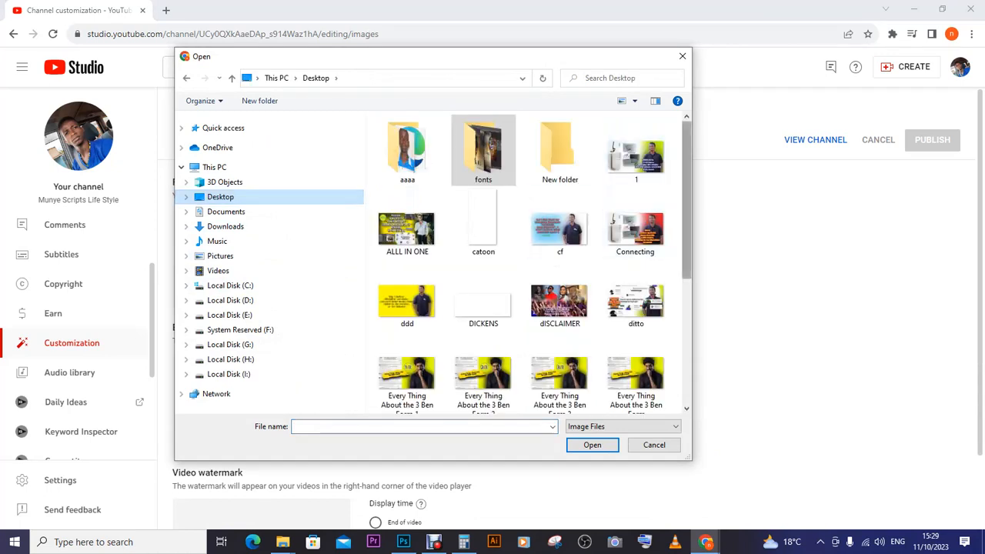
scroll(531, 262, down, 4)
scroll(531, 261, down, 2)
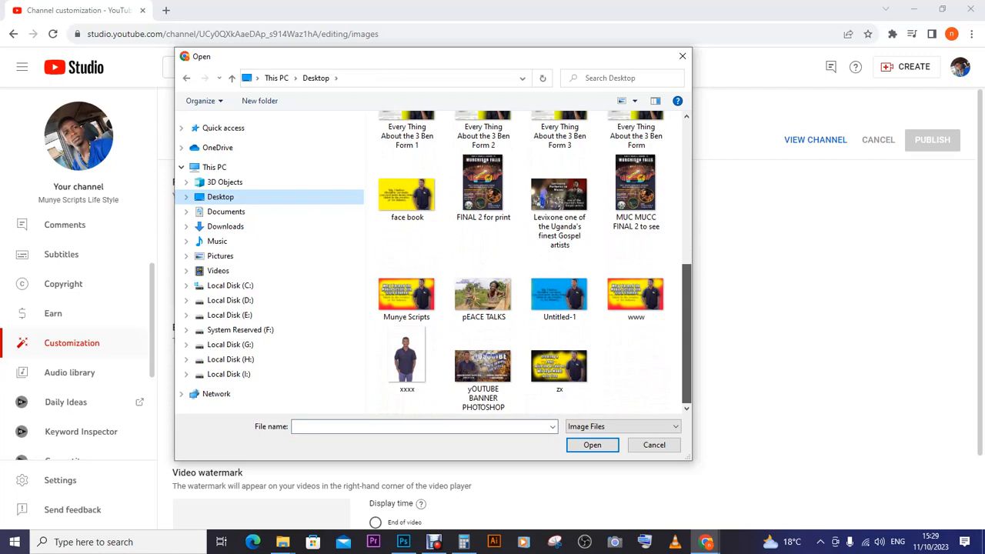
click(483, 368)
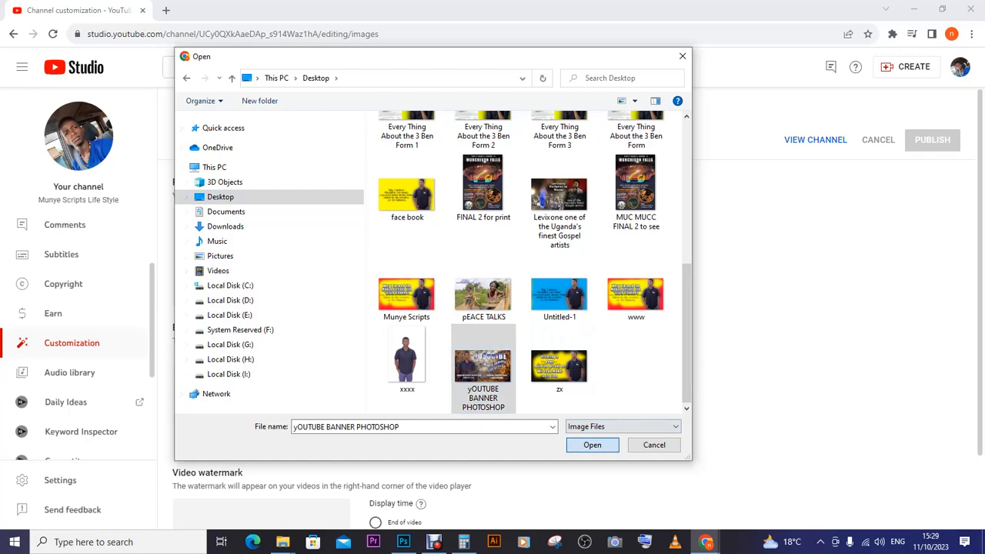
click(591, 445)
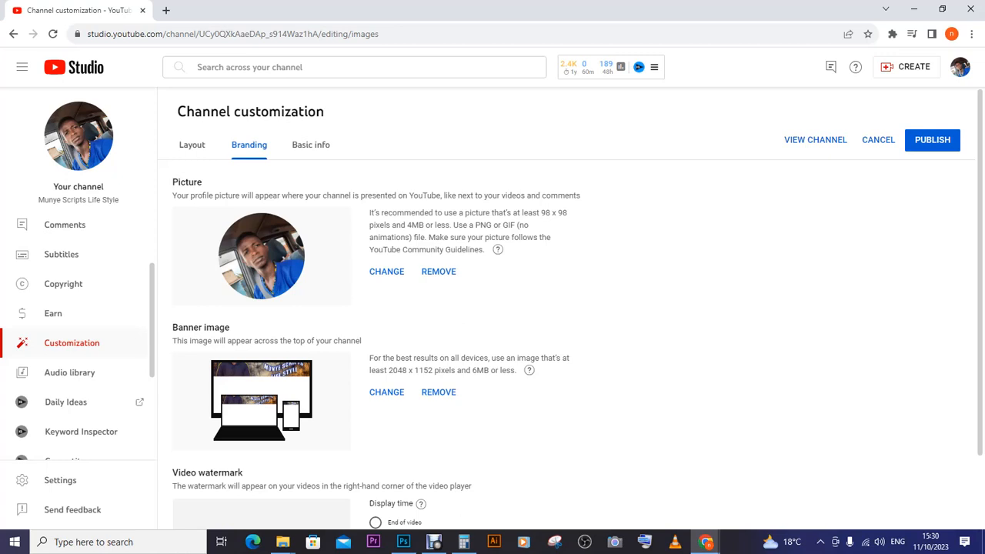
Switch to Photoshop and close the Untitled-1-Recovered and AF0A6824-Recovered.JPG documents without saving changes.
drag(407, 370, 388, 370)
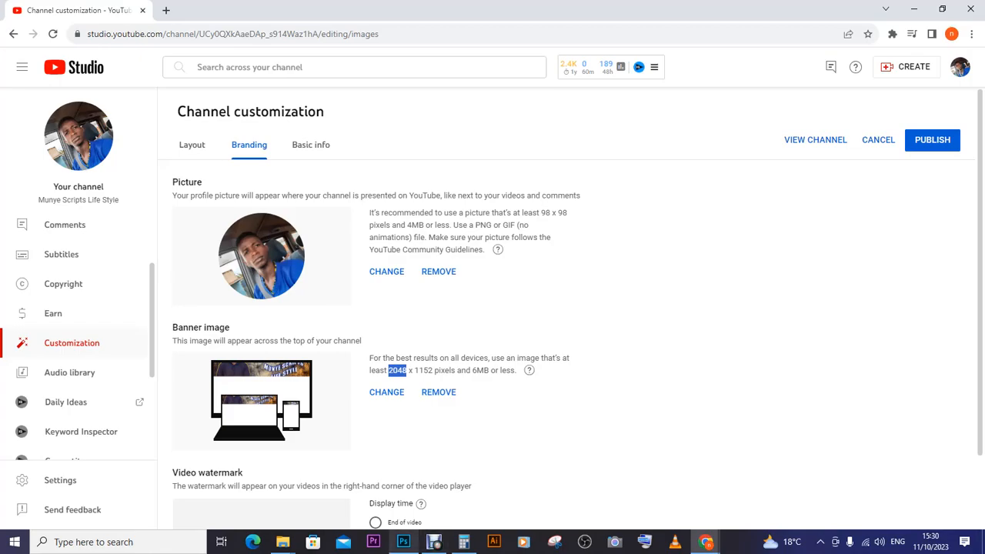
click(403, 541)
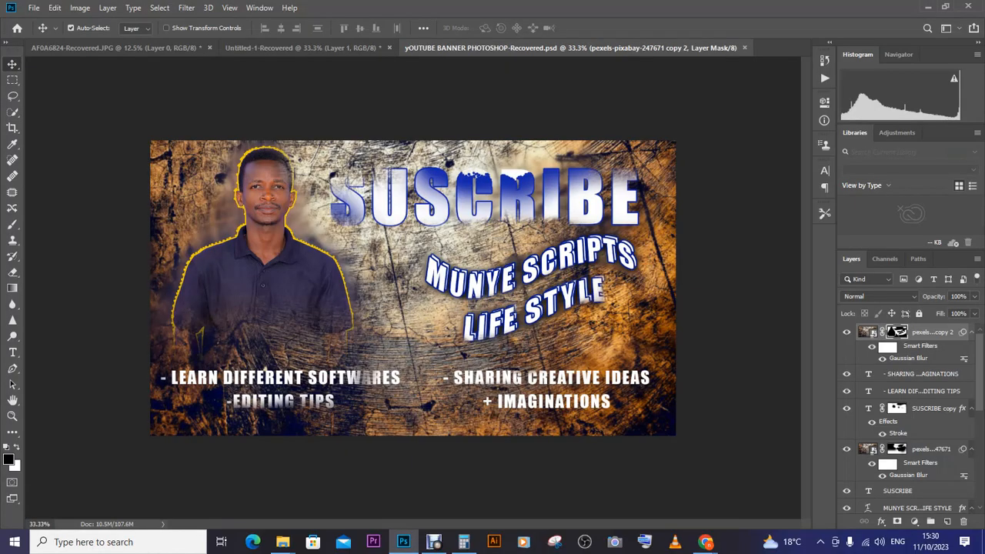
click(390, 48)
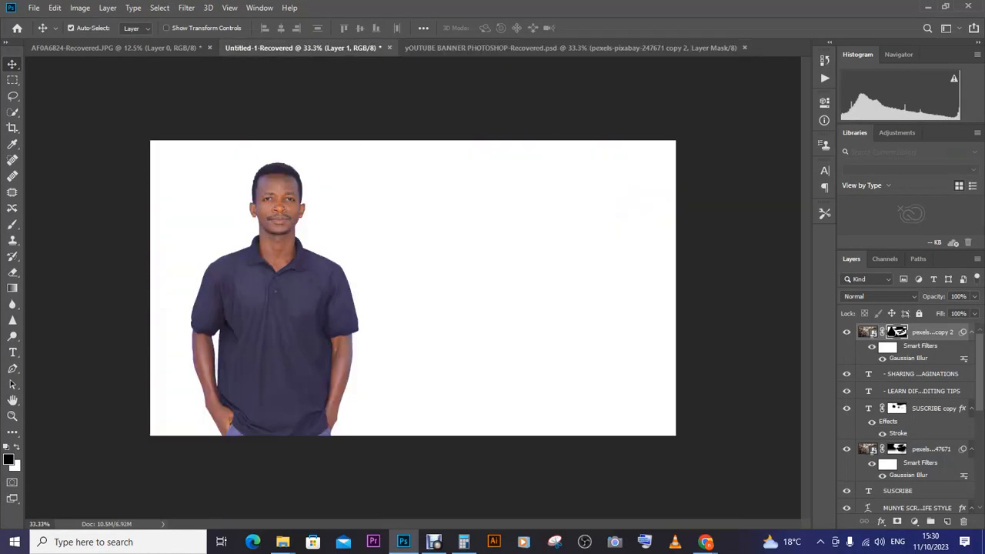
click(487, 205)
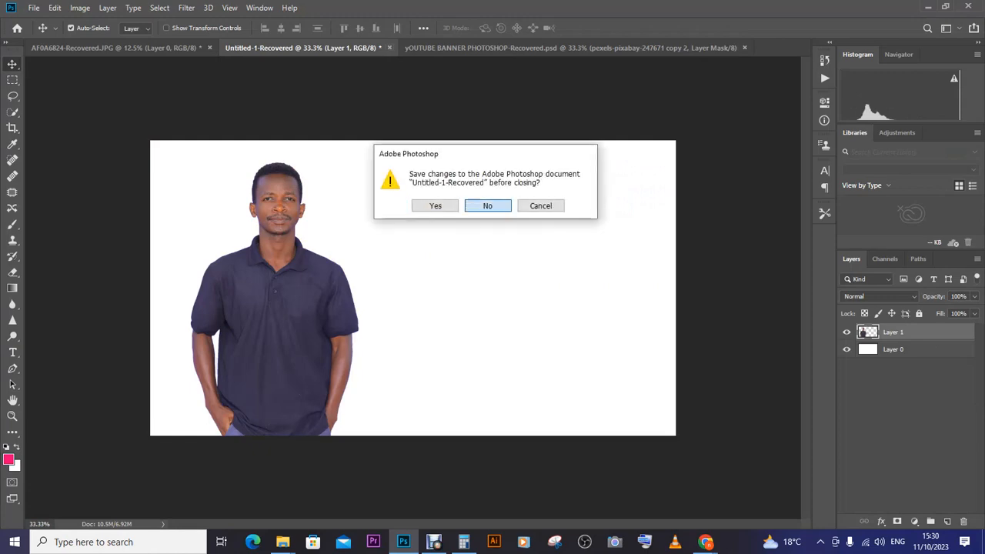
click(115, 48)
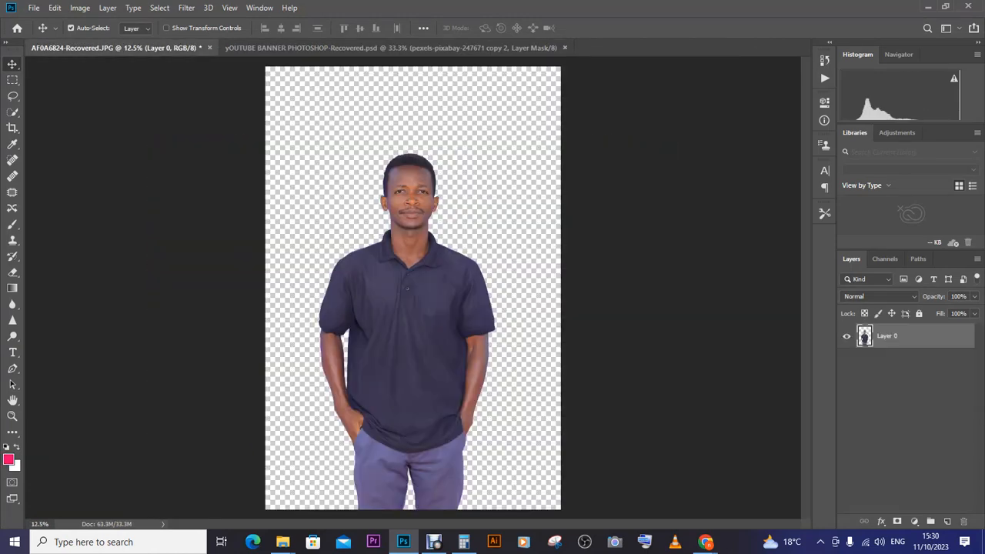
click(209, 48)
click(487, 204)
Start a new document and set its width to 2048 pixels.
click(34, 8)
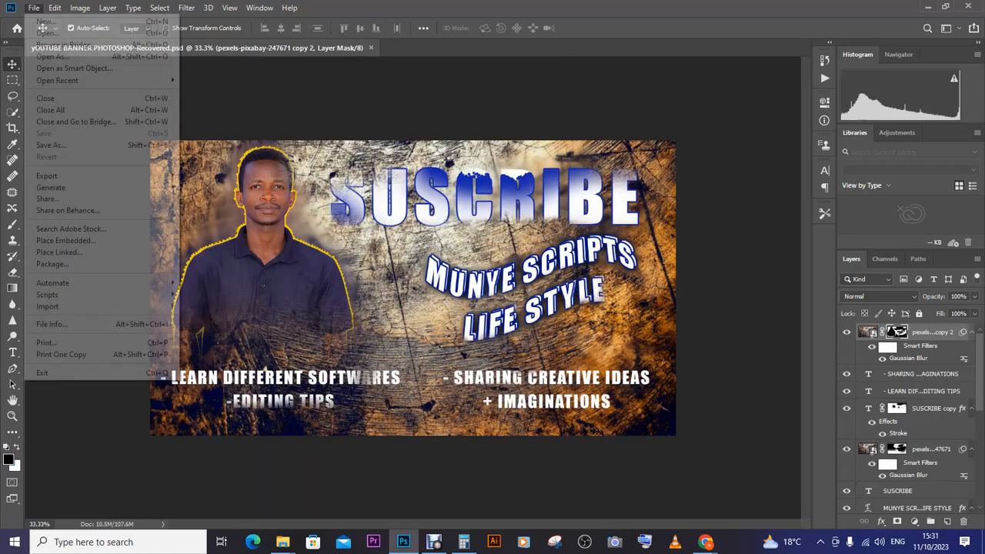
click(46, 21)
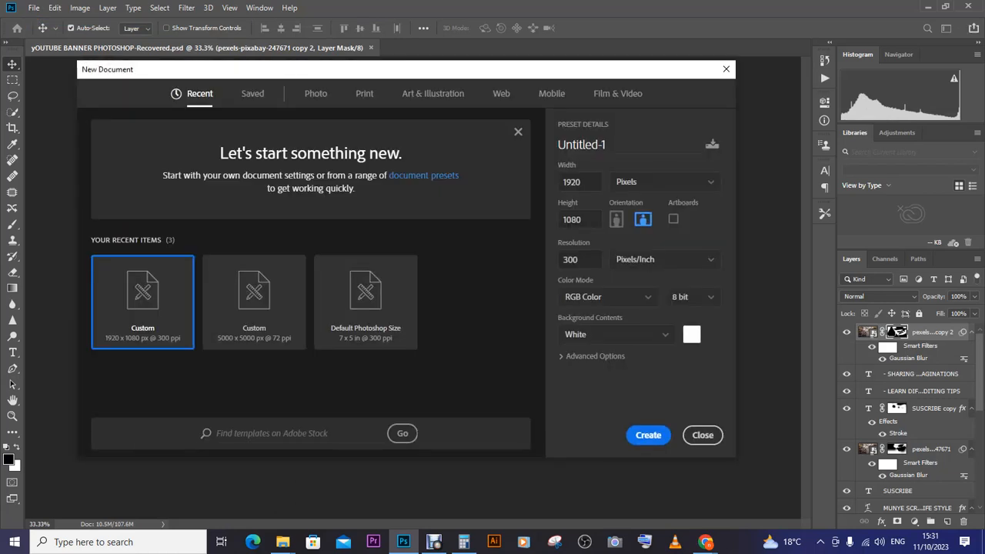
double_click(580, 181)
text(2048)
Check the recommended banner height in YouTube Studio and set the new Photoshop document's height to 1152 pixels.
mouse_move(282, 541)
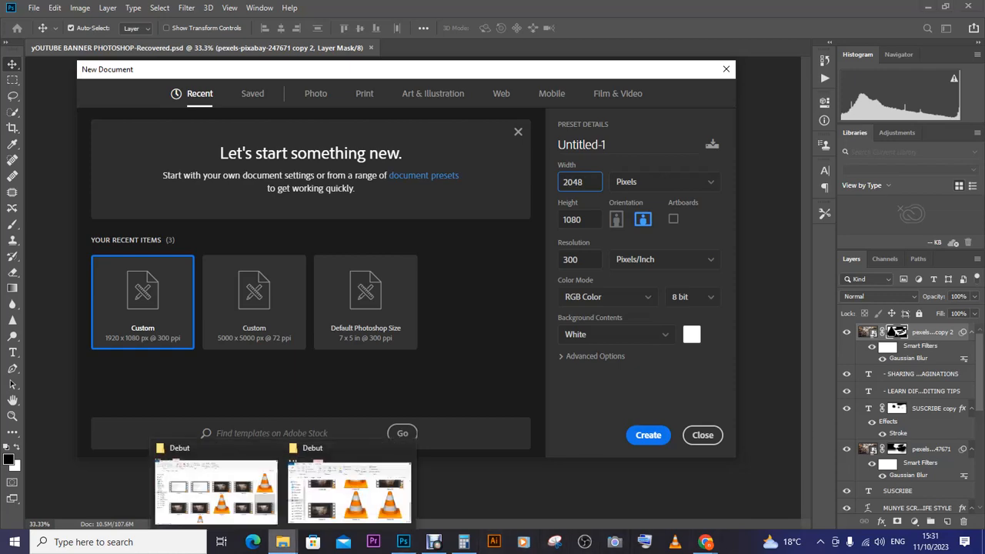
mouse_move(350, 489)
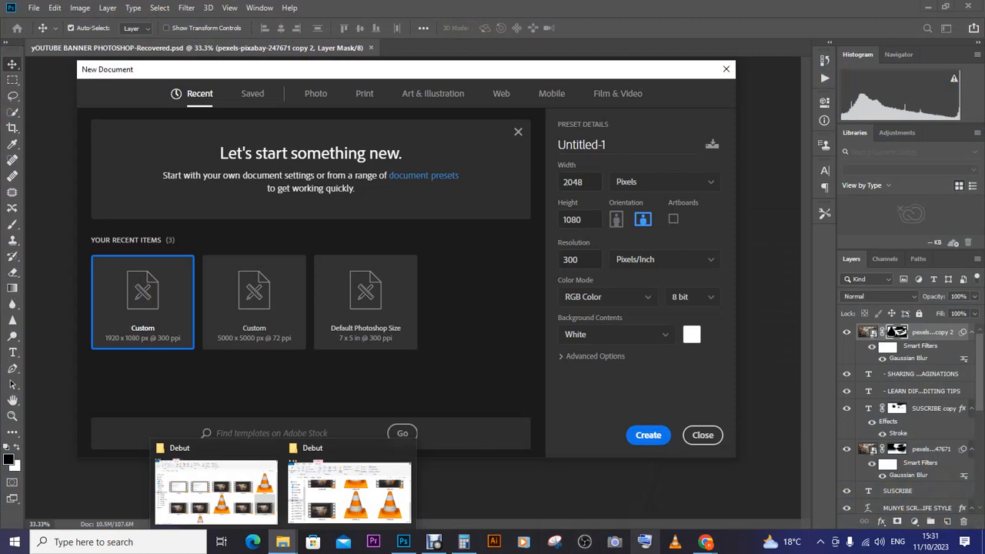
mouse_move(705, 542)
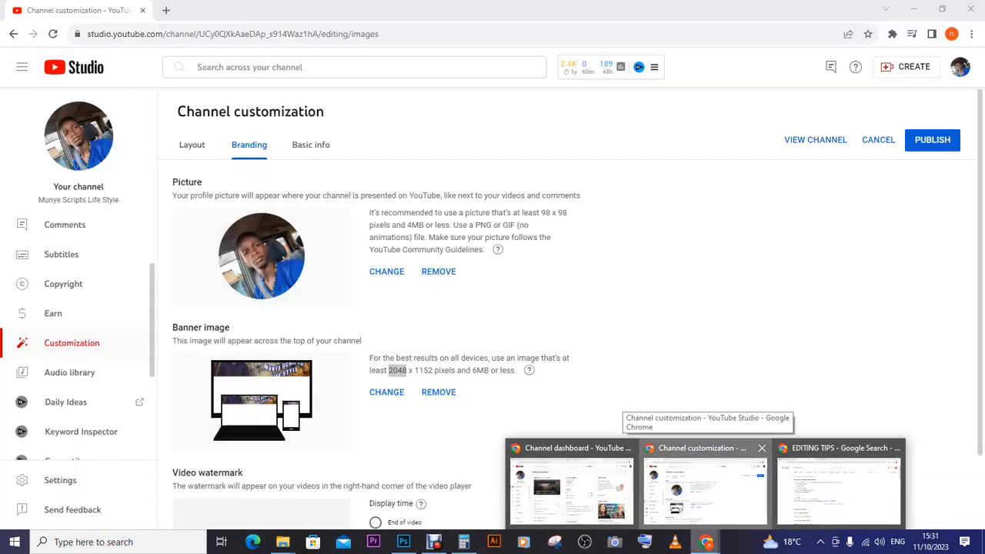
click(704, 485)
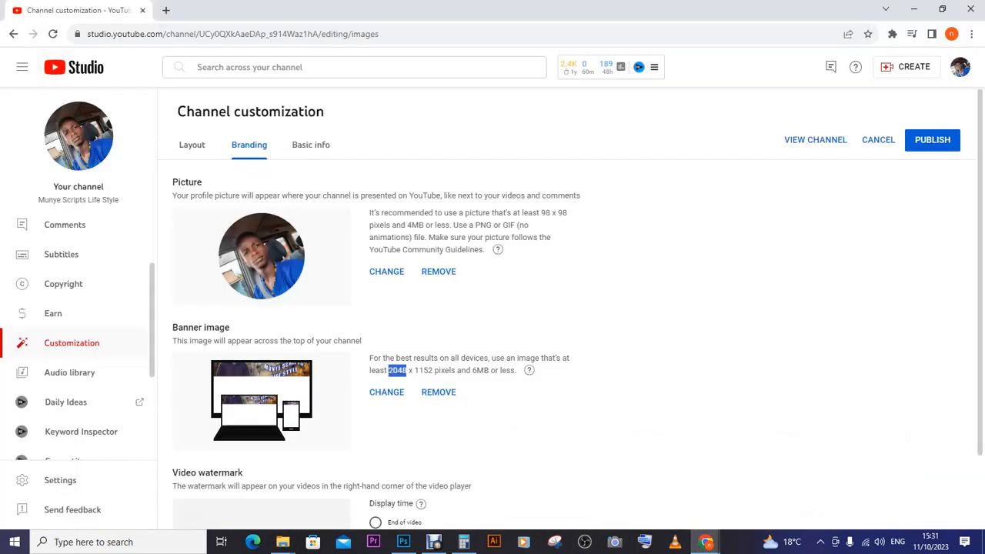
drag(414, 370, 433, 371)
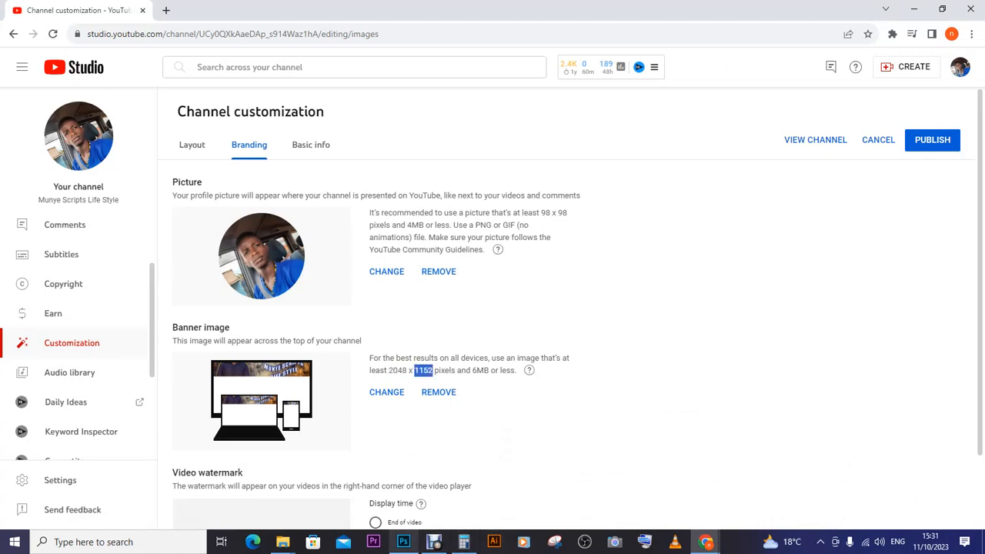
click(403, 542)
double_click(577, 219)
text(1152)
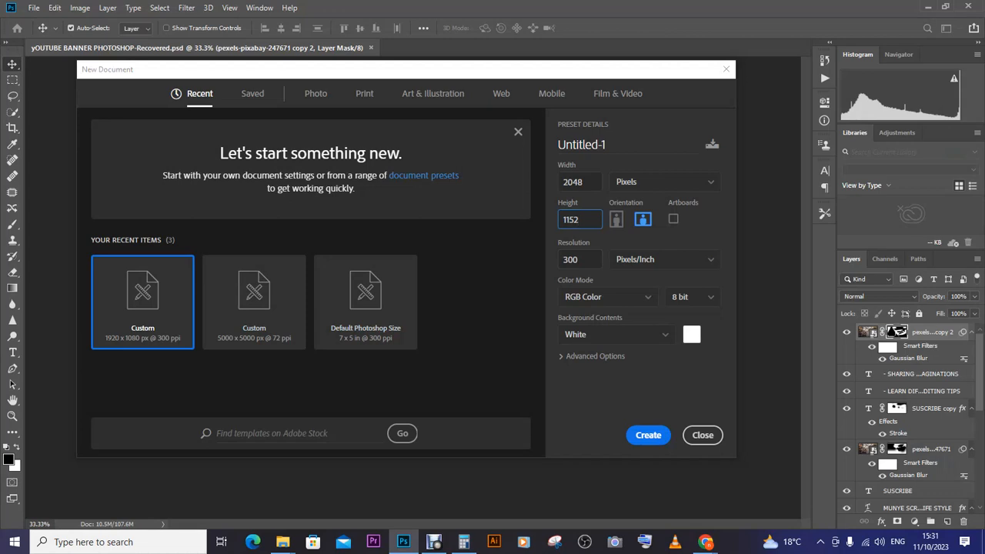
Set the new document's resolution to 72 pixels/inch and create it.
key(Tab)
text(7)
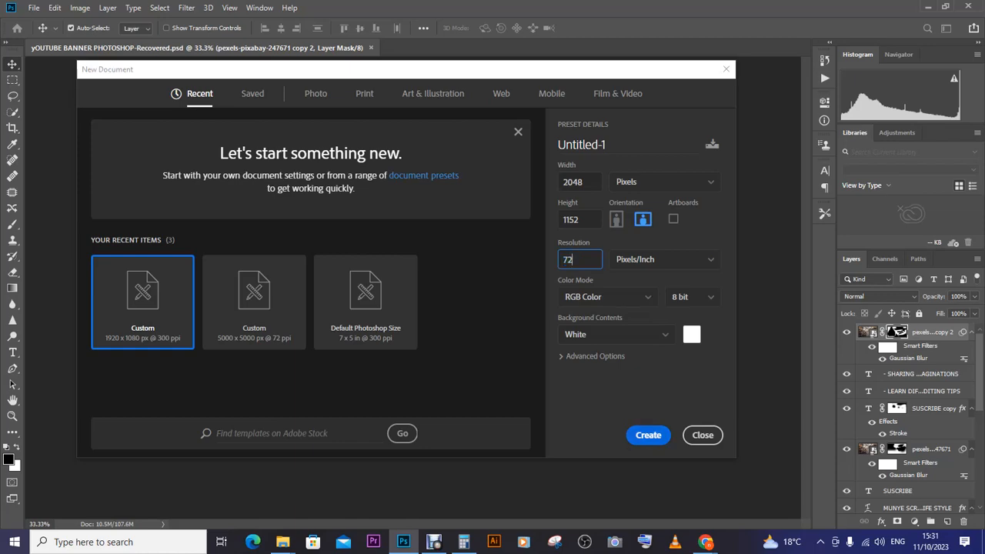
key(Escape)
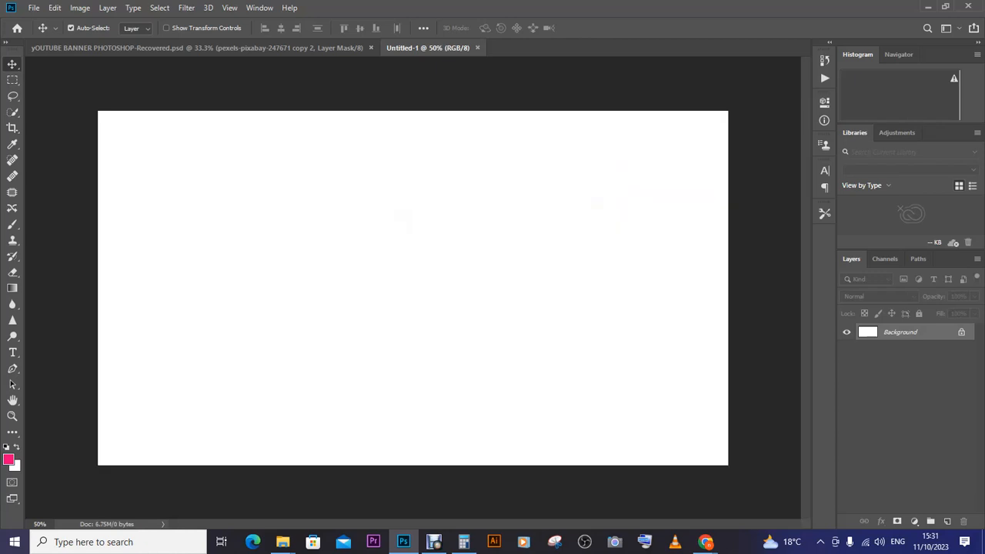
Select the whole canvas and all layers in the yOUTUBE BANNER PHOTOSHOP-Recovered.psd document.
click(197, 48)
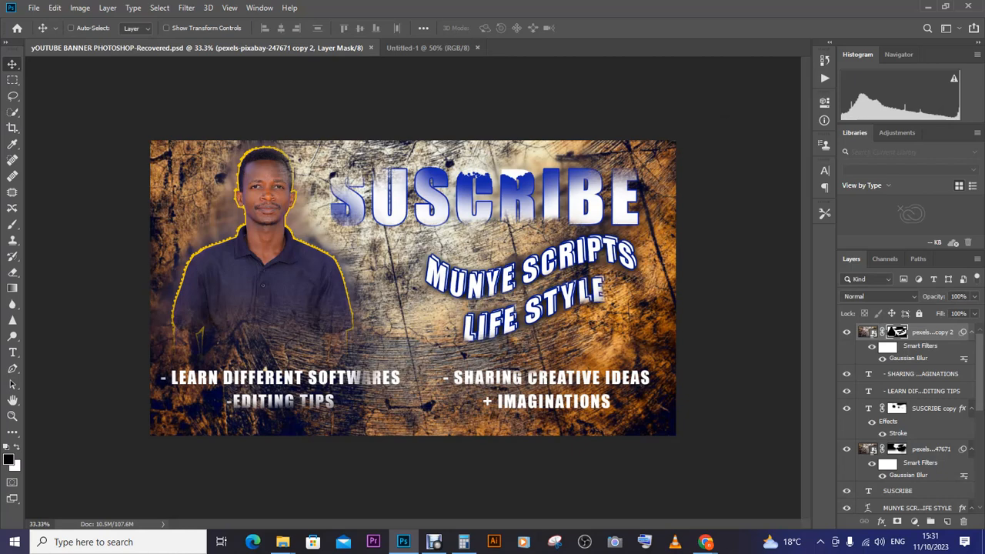
key(ctrl+a)
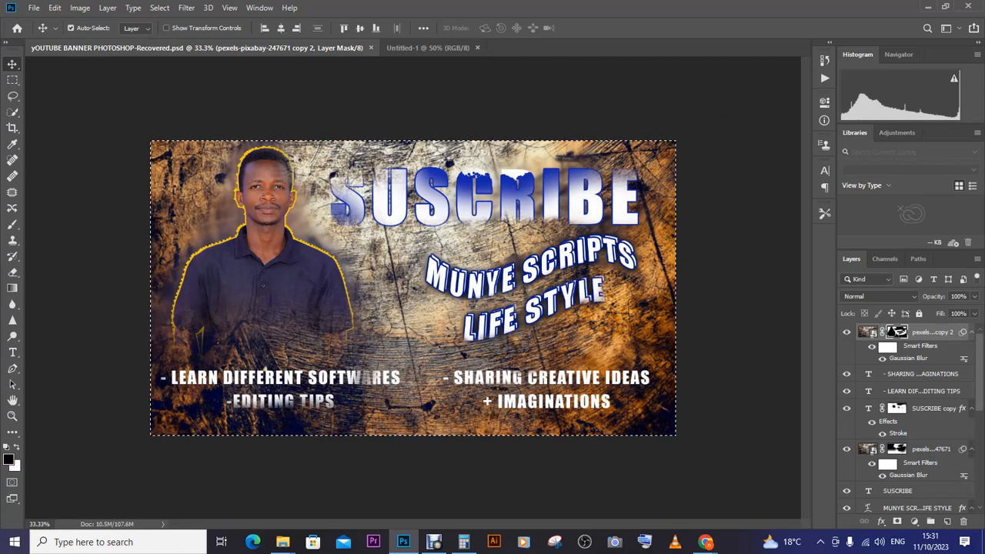
scroll(908, 419, down, 5)
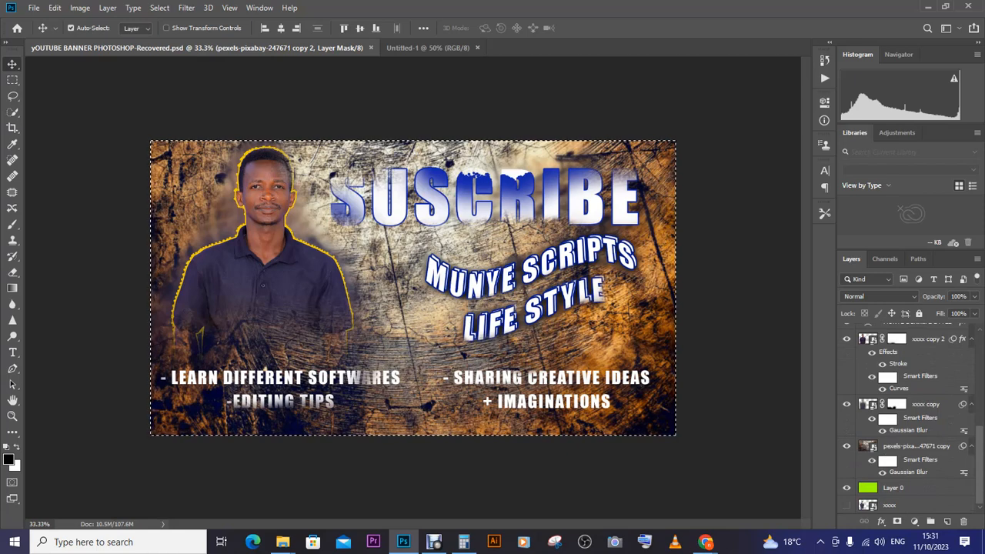
key(ctrl+alt+a)
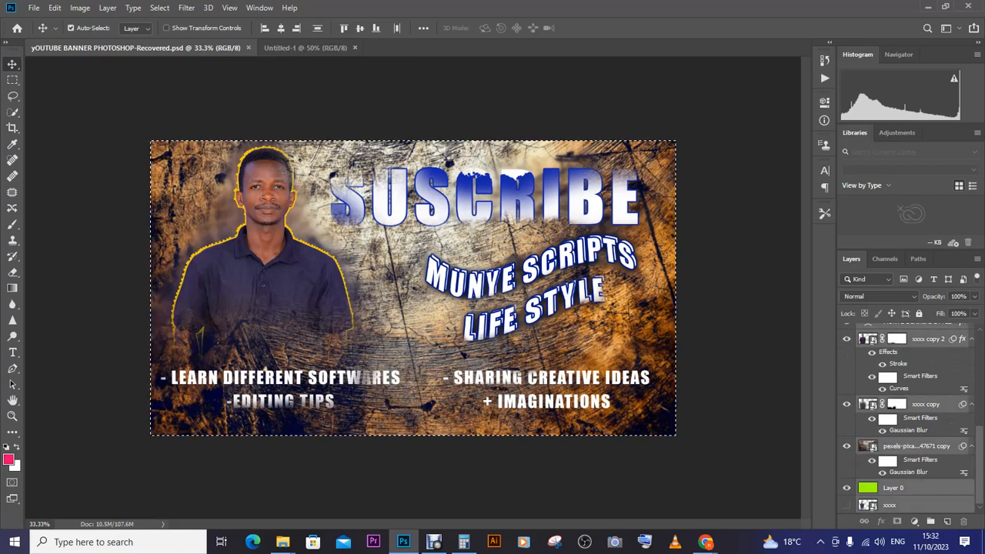
key(ctrl+t)
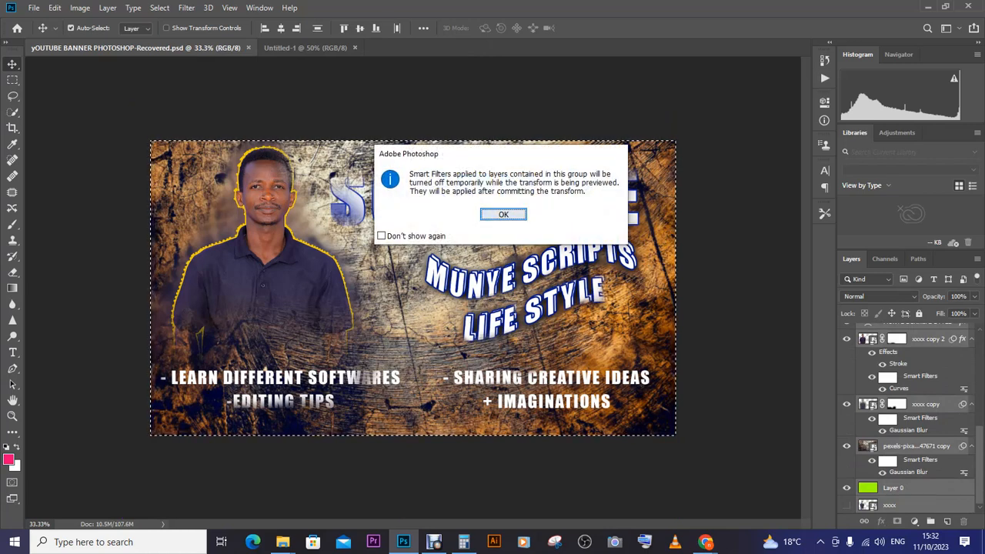
key(Return)
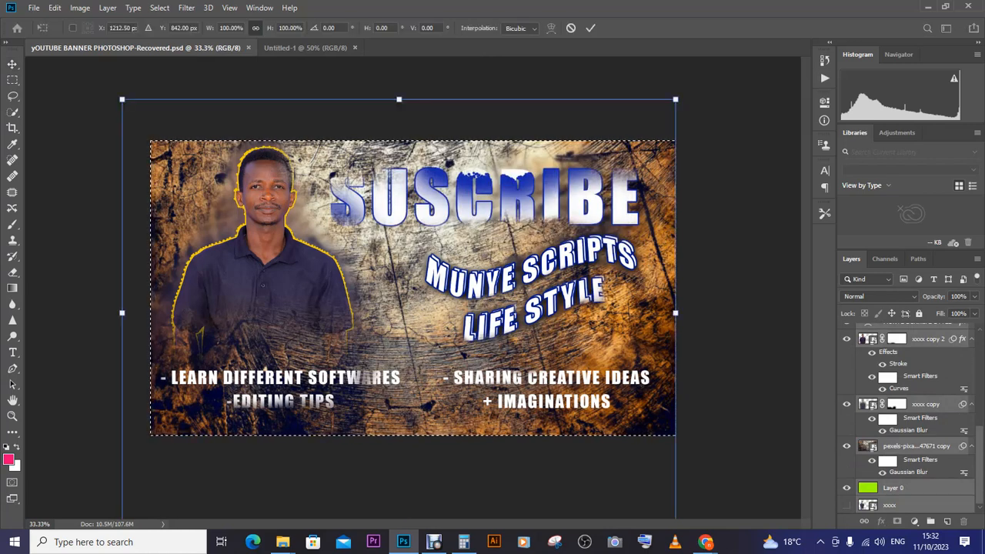
key(Escape)
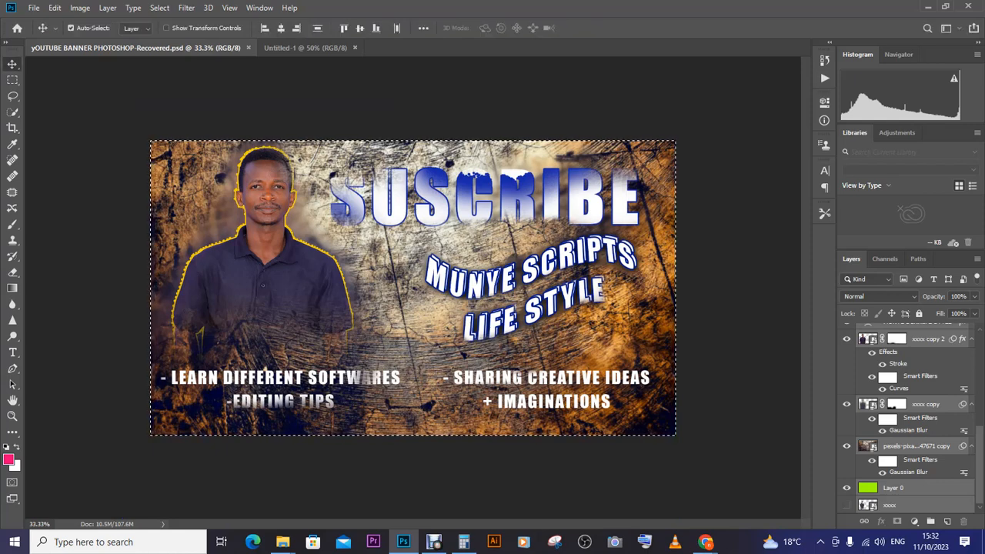
Copy the selected banner layers into the Untitled-1 document and scale them to about 79% so they span the canvas width.
drag(555, 206, 305, 48)
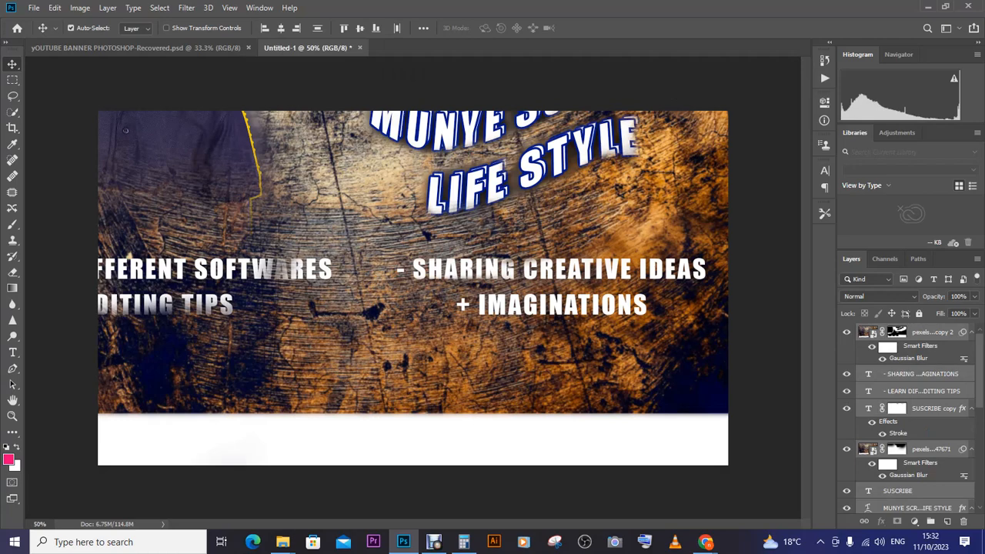
key(ctrl+minus)
key(ctrl+minus)
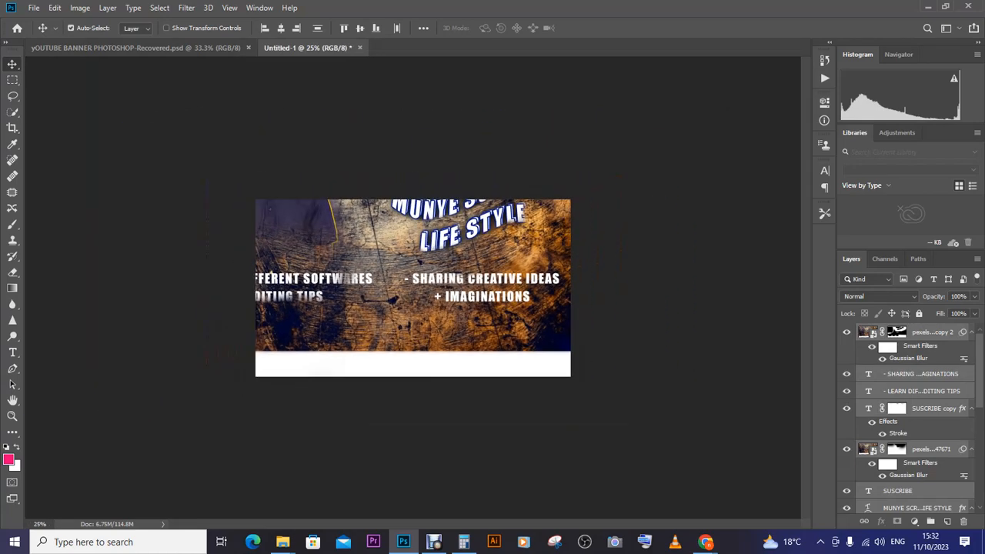
key(ctrl+minus)
key(ctrl+t)
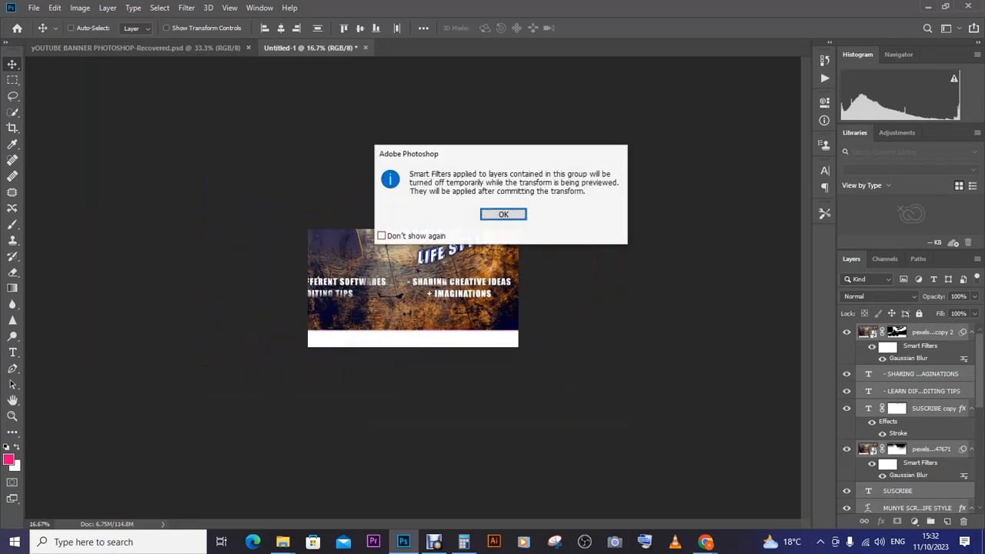
key(Return)
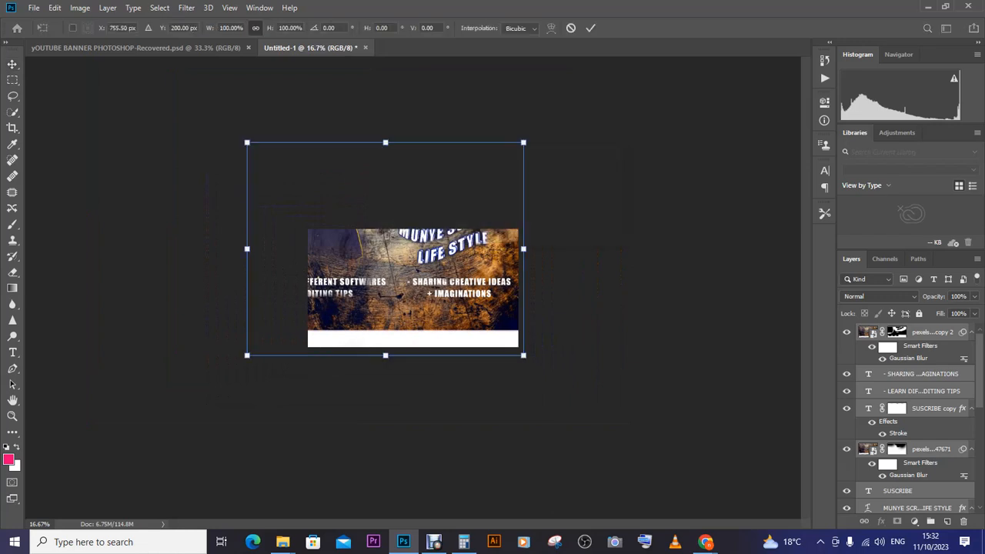
drag(523, 142, 518, 213)
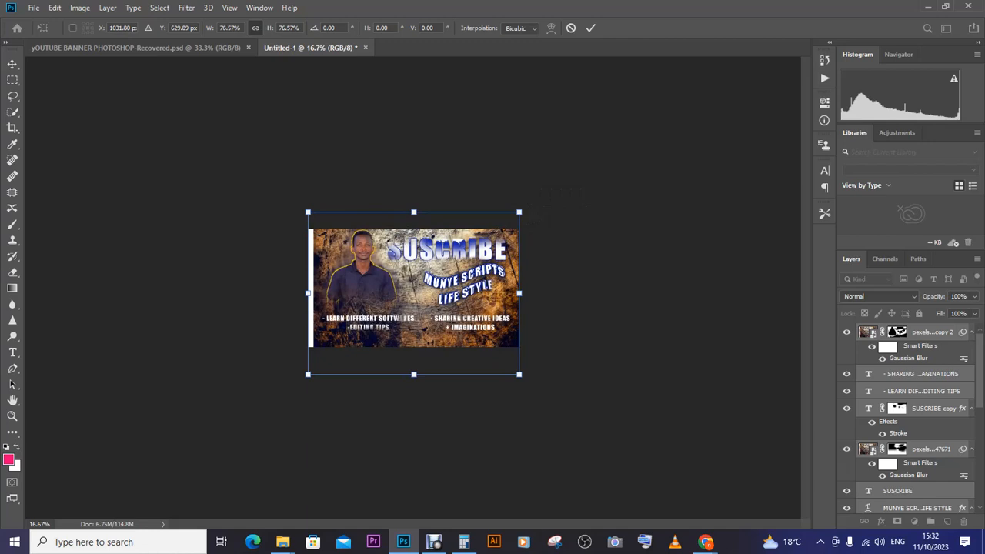
drag(308, 292, 302, 293)
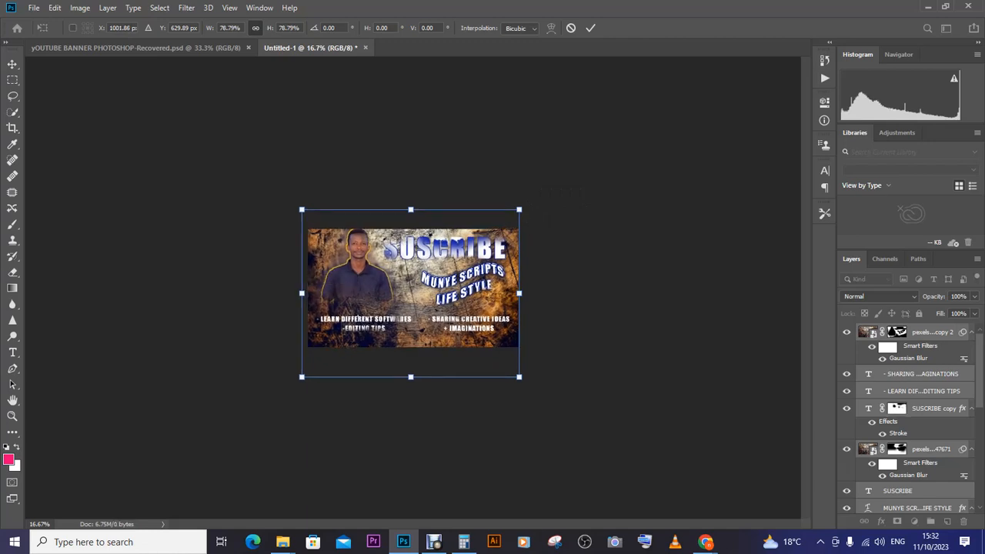
Move the scaled banner layers down to about X 986 px, Y 708 px so they fit the canvas, and apply the transform.
key(Down)
key(Down)
key(Down)
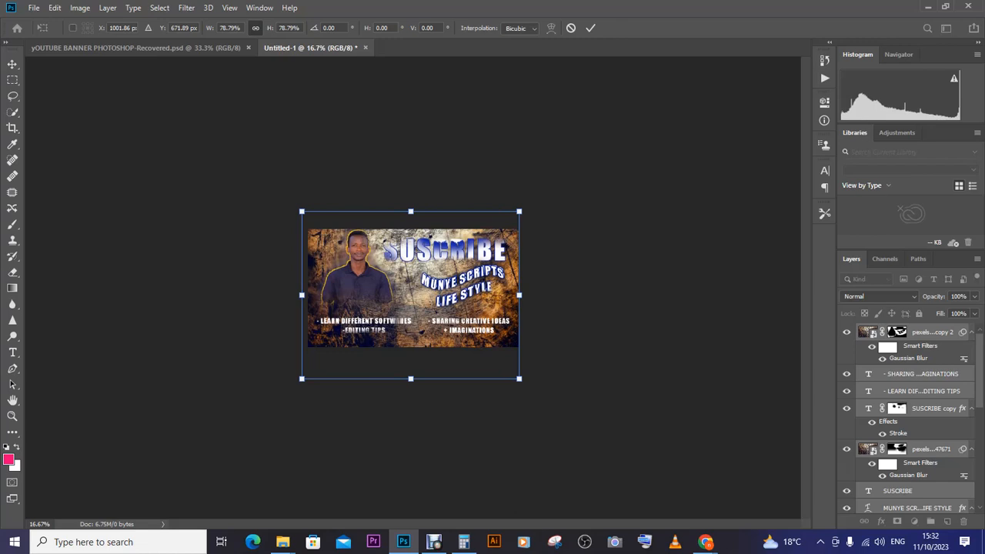
key(Down)
key(Down)
key(Down)
key(Down)
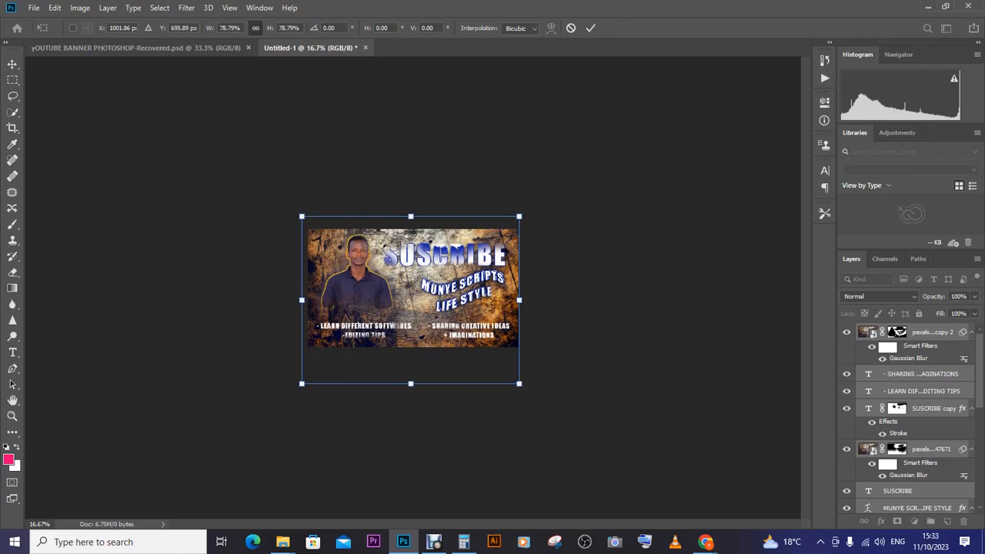
drag(421, 254, 422, 252)
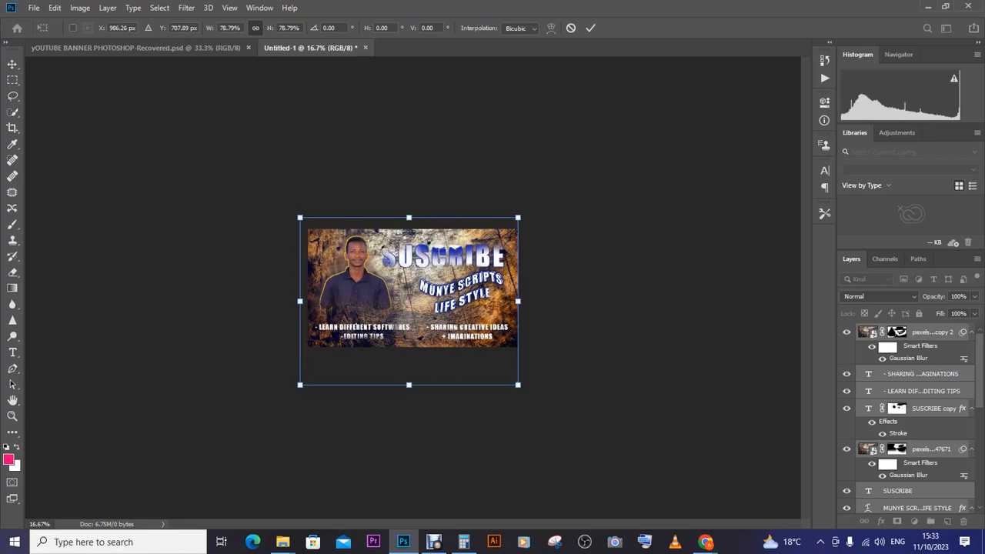
key(Return)
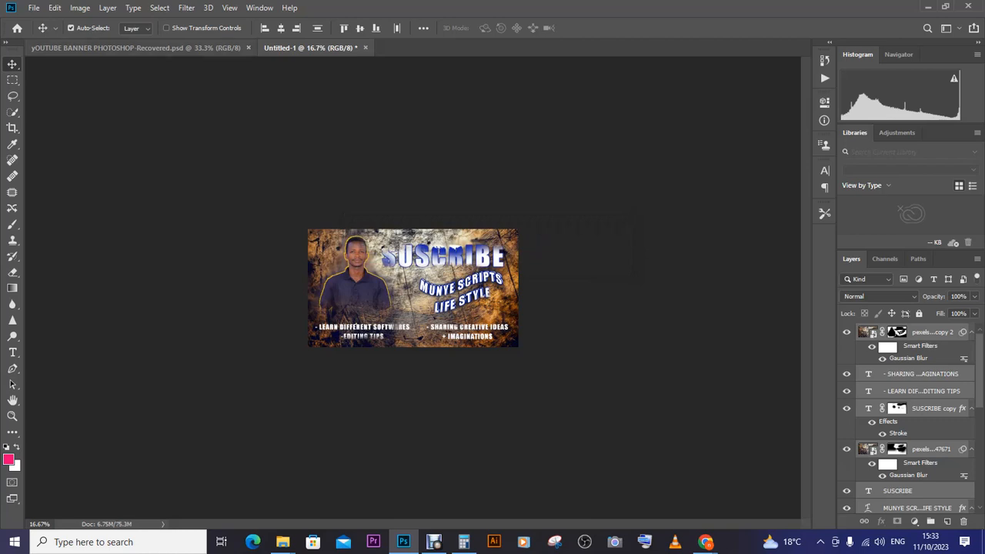
Save a copy of the resized banner to the Desktop as a JPEG named ft.
click(34, 8)
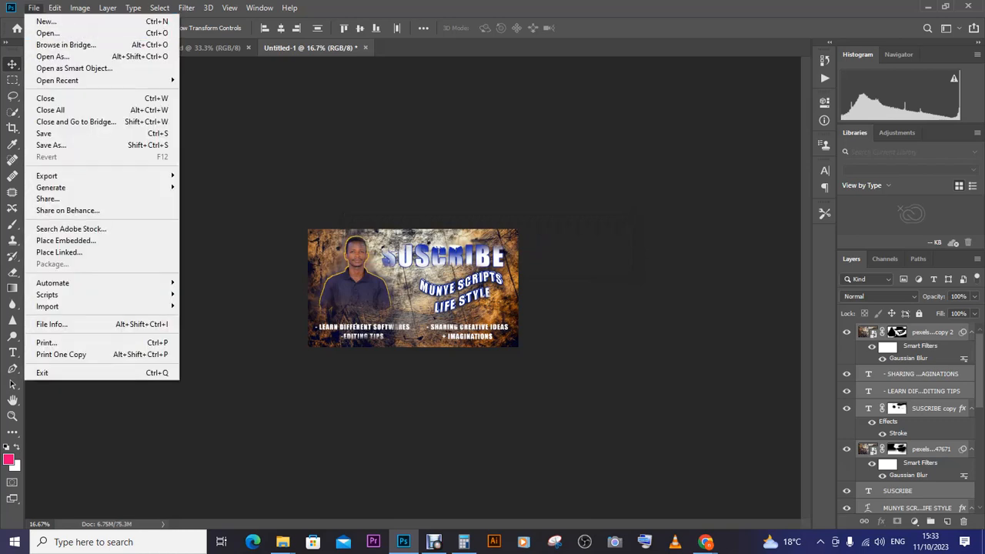
click(51, 145)
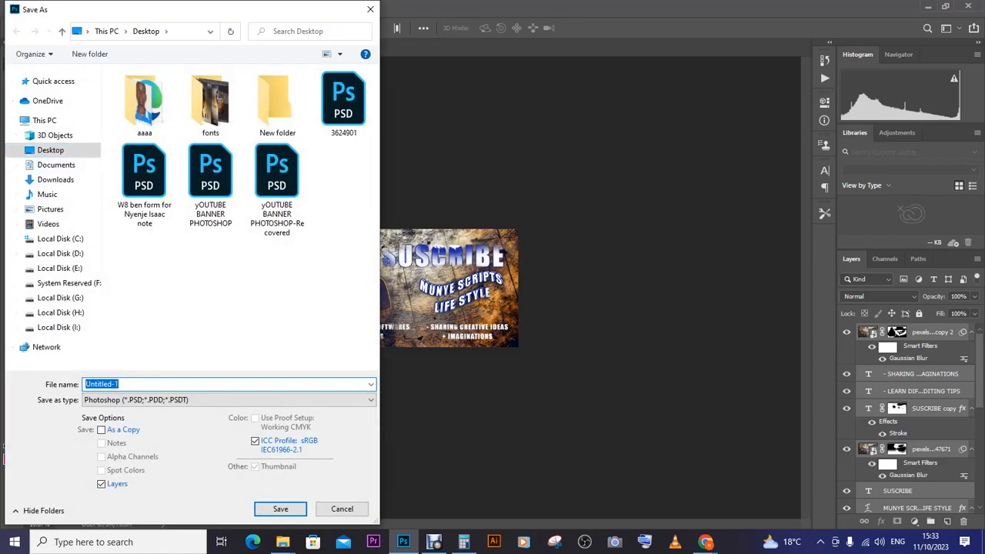
text(ft)
click(229, 400)
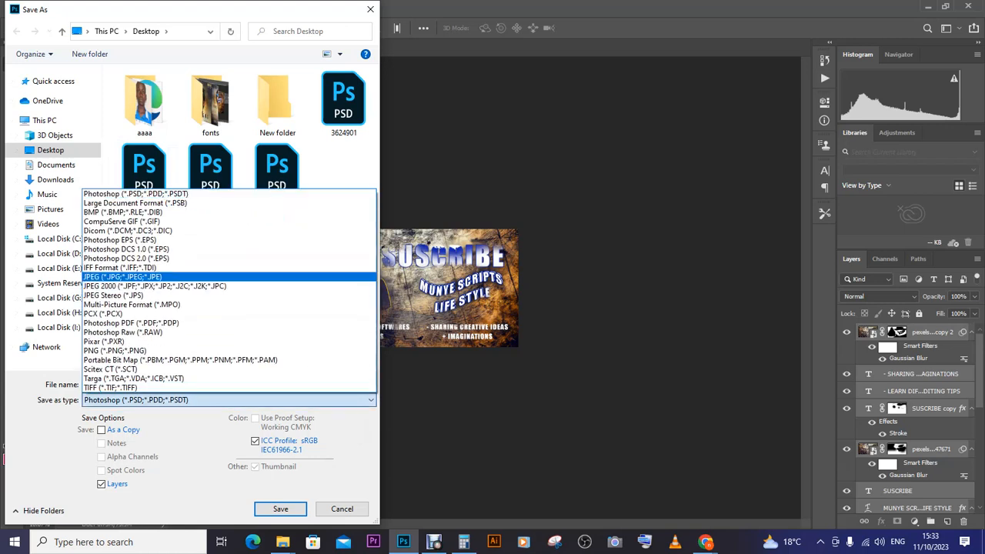
click(145, 276)
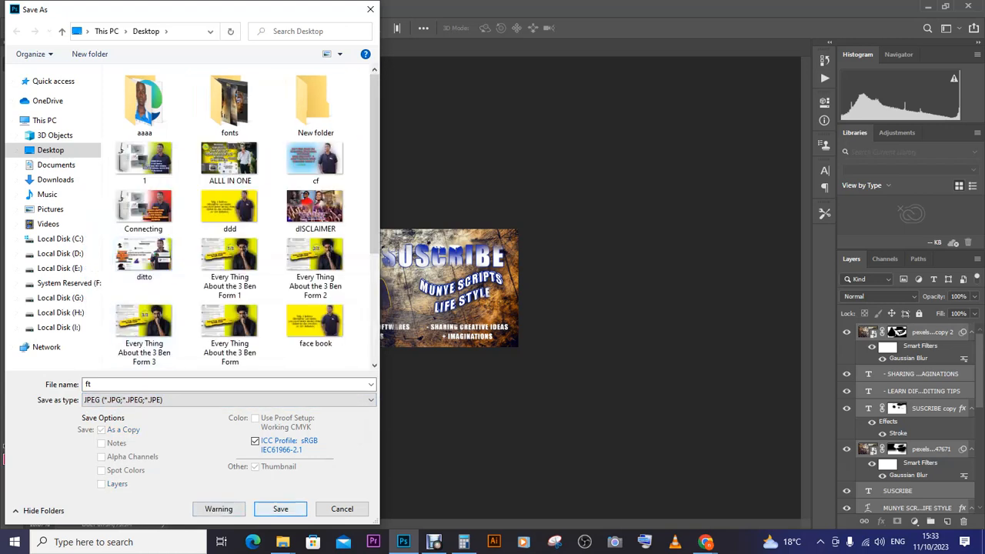
click(280, 509)
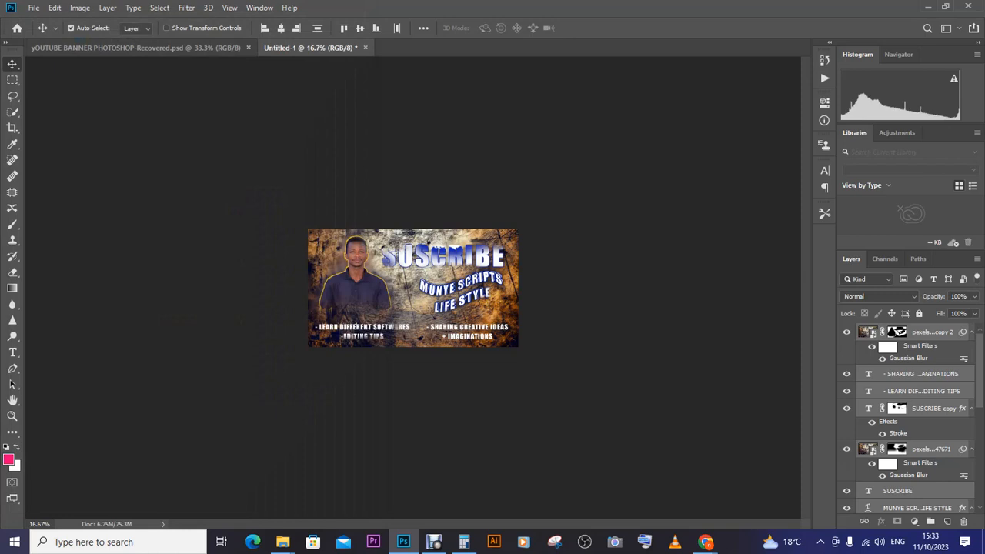
click(560, 125)
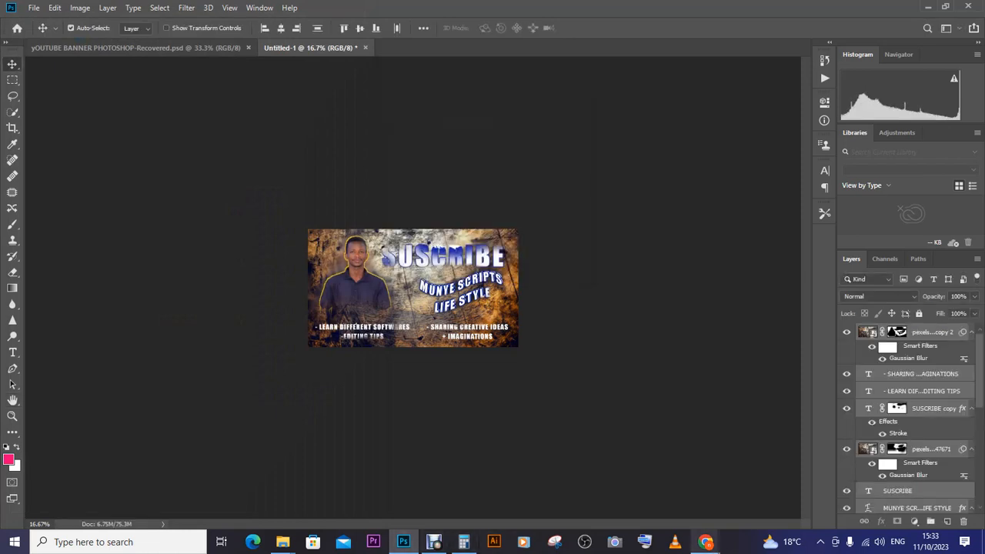
Switch to YouTube Studio in Chrome, search the Desktop for ft, and open that image as the replacement channel banner.
mouse_move(705, 542)
click(704, 492)
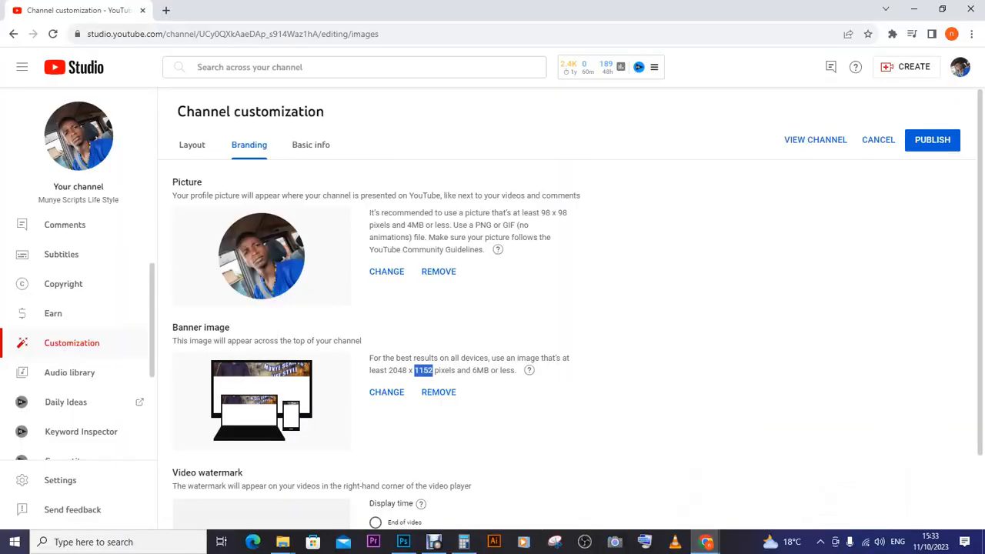
click(386, 391)
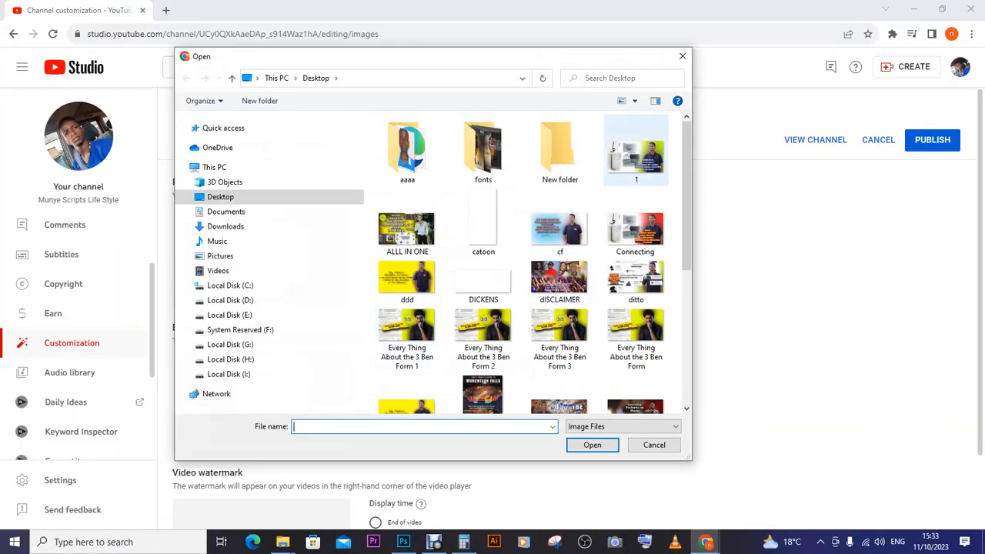
click(586, 79)
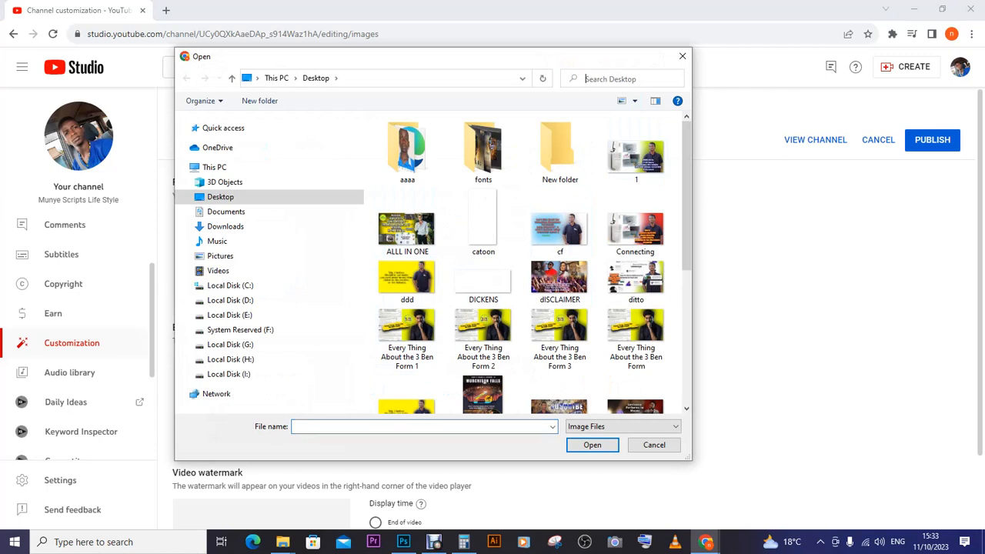
text(ft)
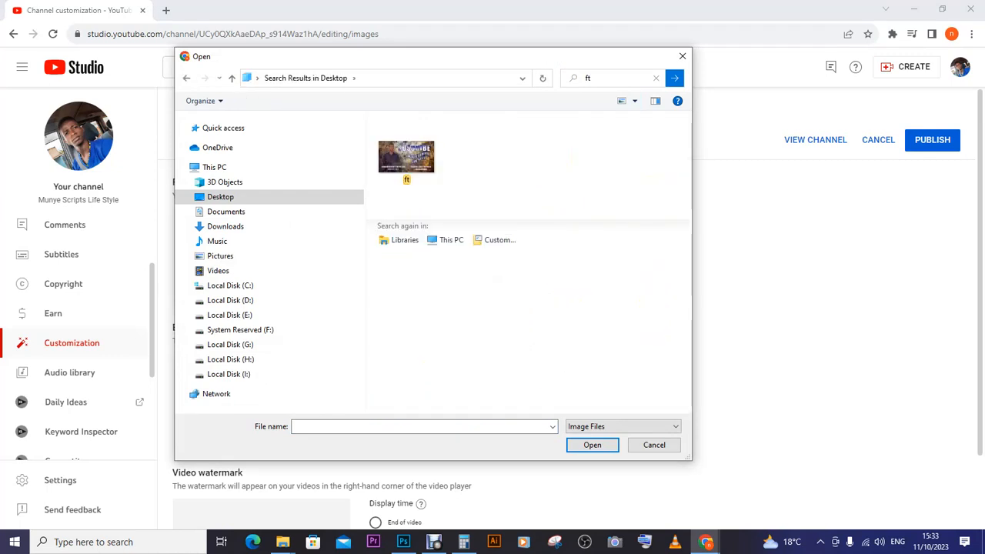
click(406, 163)
key(Return)
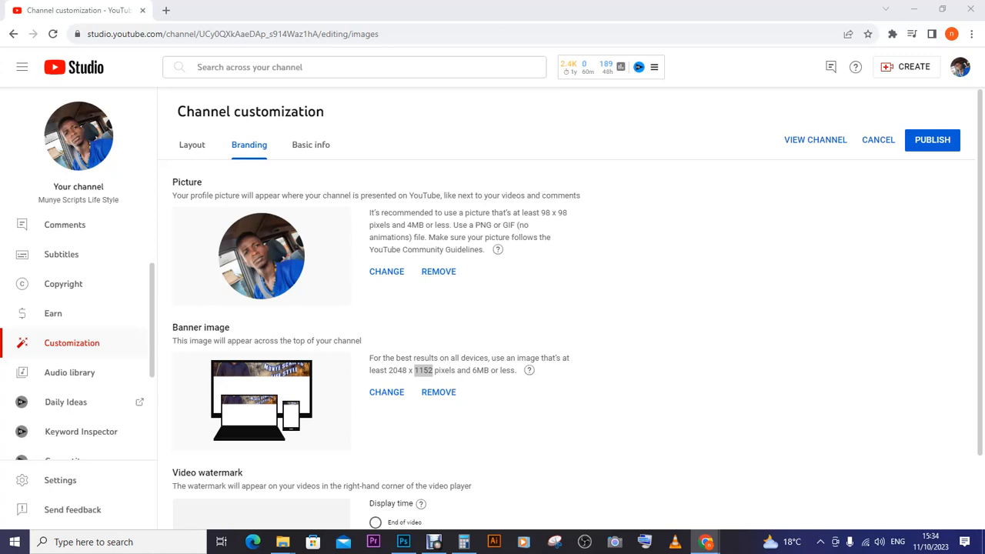
click(434, 542)
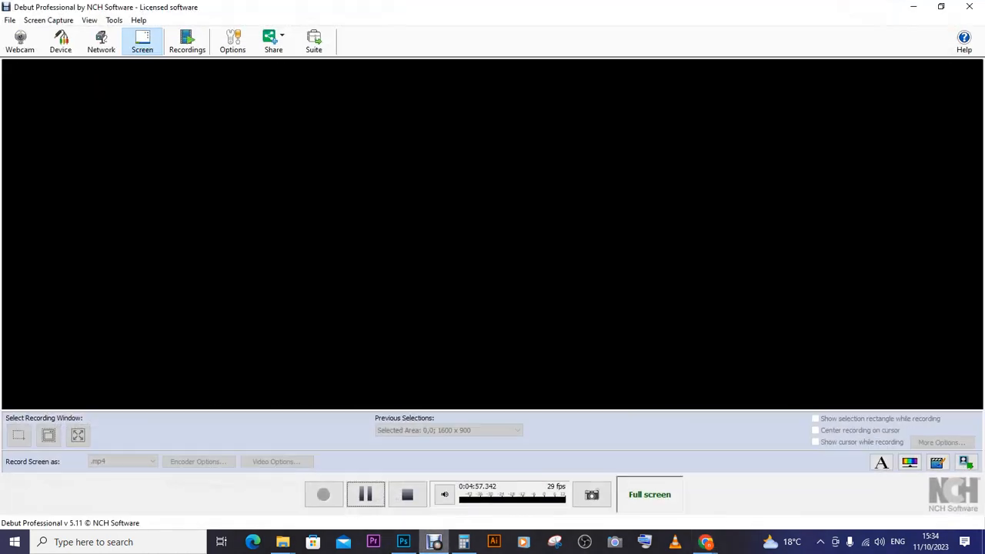
click(433, 542)
click(434, 542)
click(434, 541)
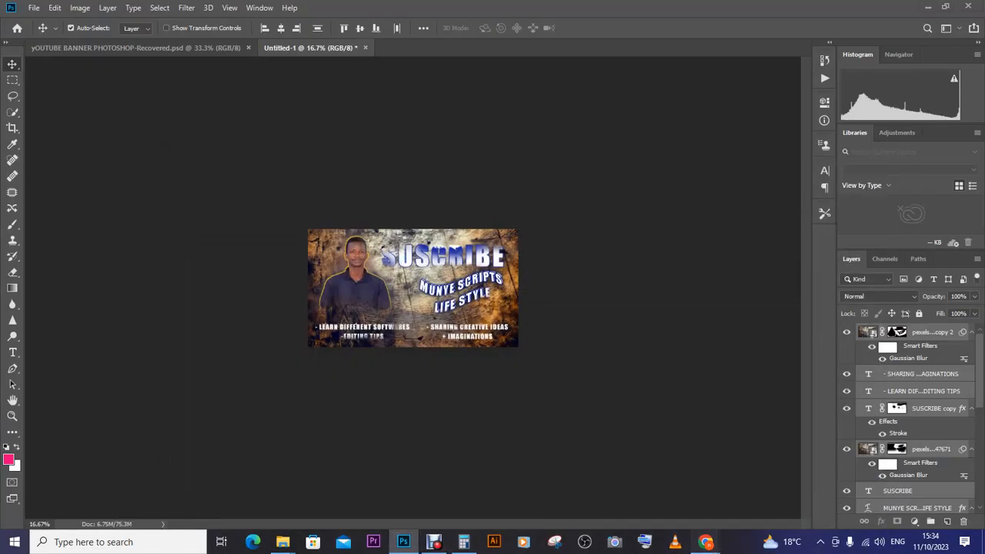
mouse_move(705, 542)
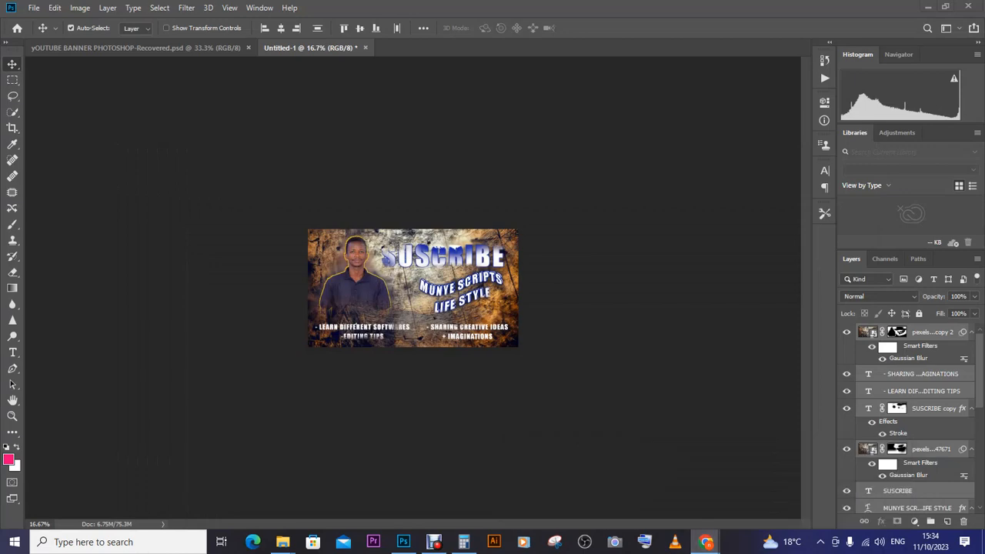